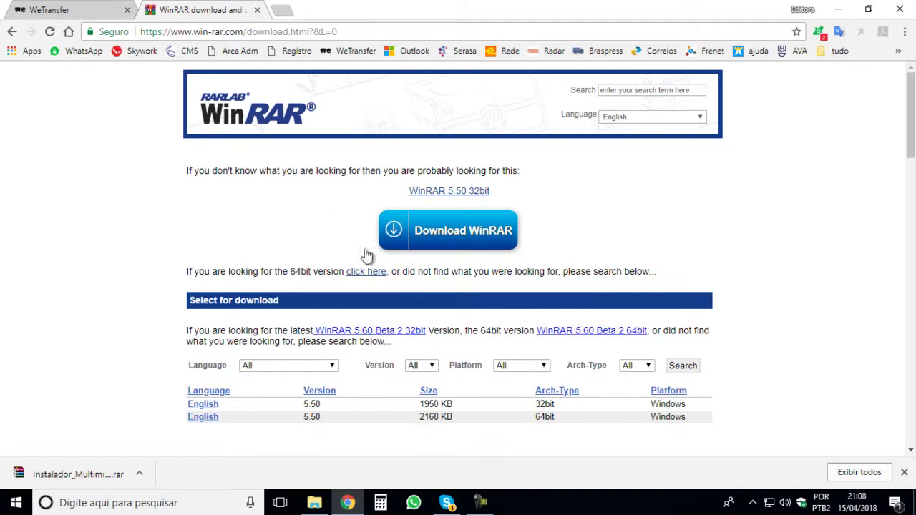
# Scroll the WinRAR download page down to the language table listing English 5.50 builds.
pyautogui.scroll(-2, 279, 351)
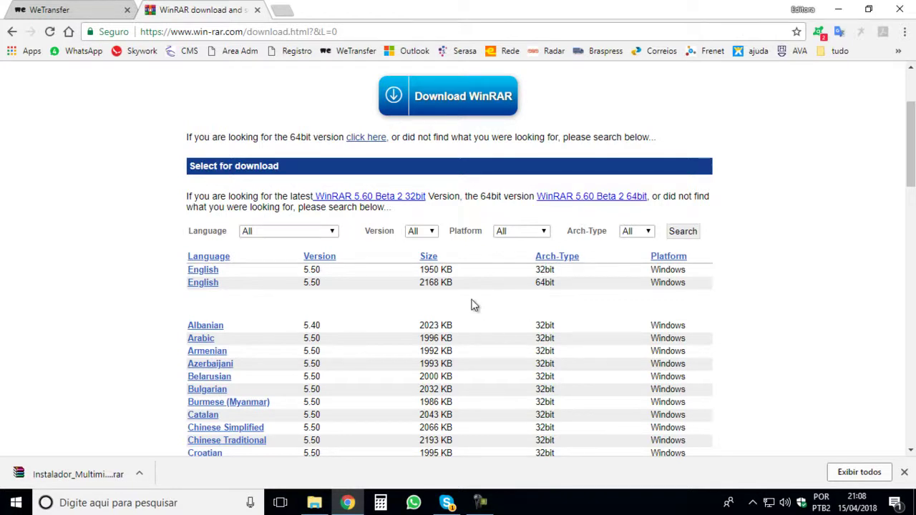
# Close the WinRAR tab and open Instalador_Multimida_NT.rar from its Downloads folder.
pyautogui.click(257, 12)
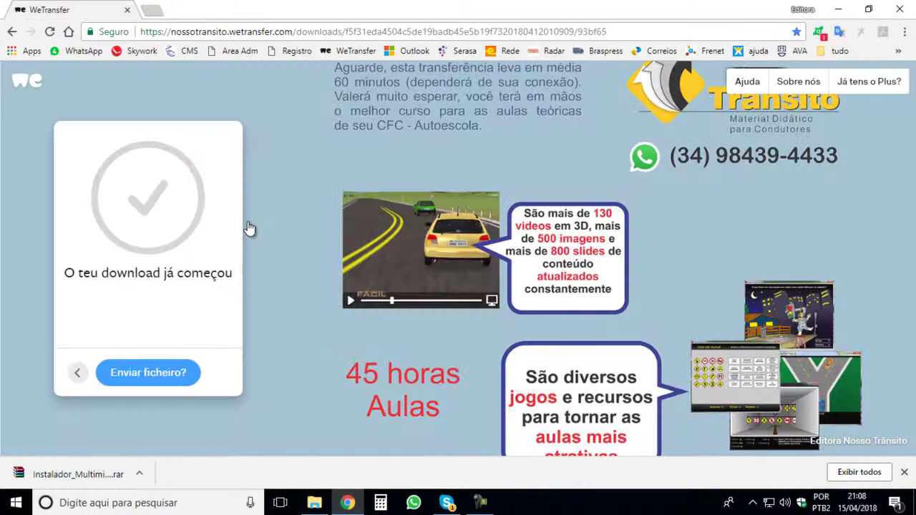
pyautogui.rightClick(109, 476)
pyautogui.click(158, 437)
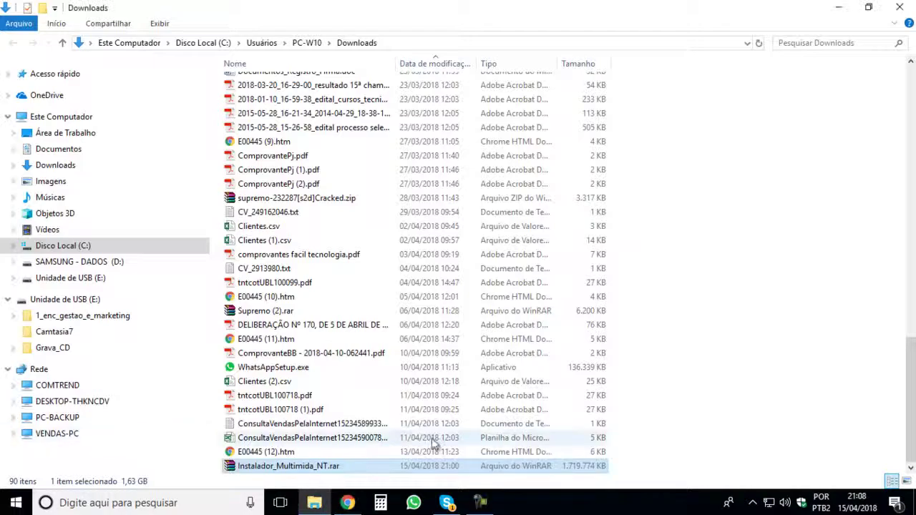
pyautogui.doubleClick(261, 466)
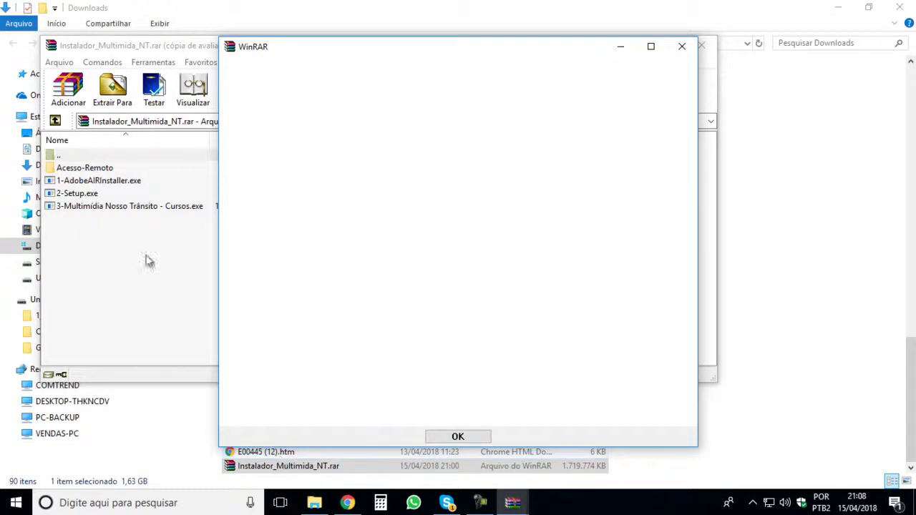
# Dismiss the trial notice and extract the archive to C:\Users\PC-W10\Desktop.
pyautogui.click(682, 47)
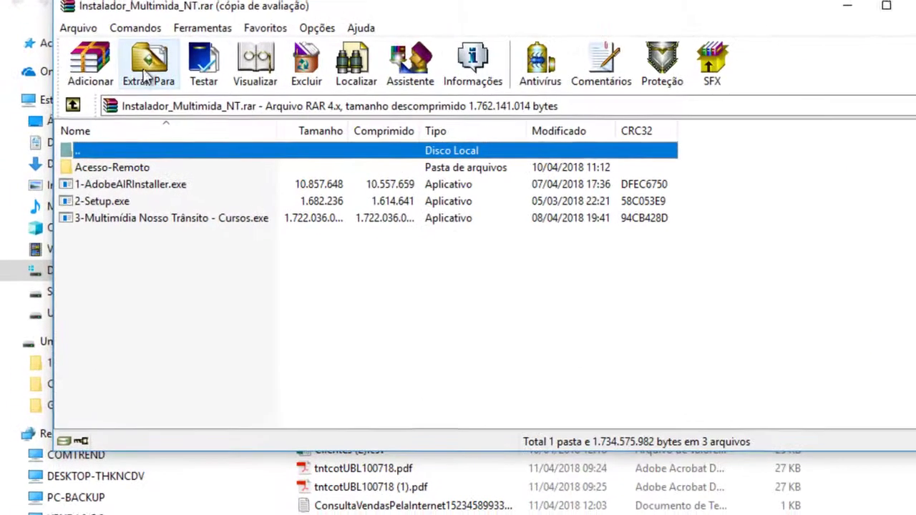
pyautogui.click(112, 88)
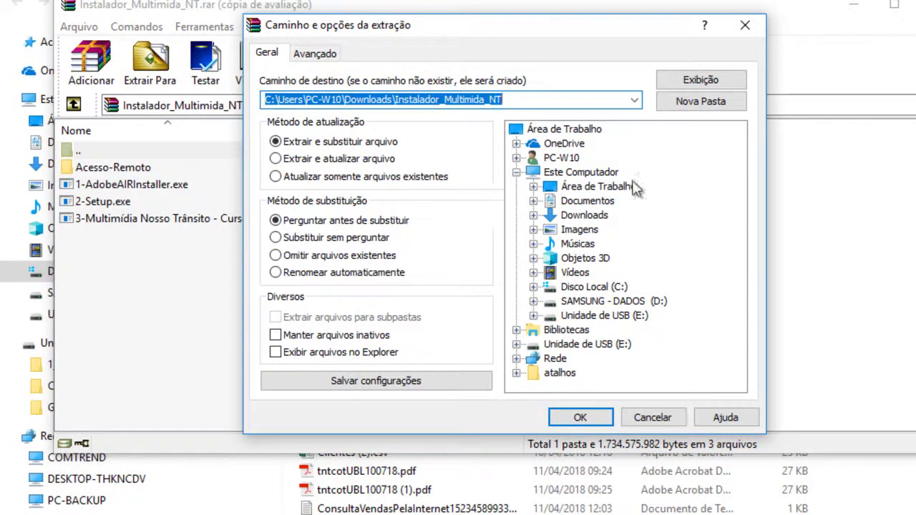
pyautogui.click(576, 130)
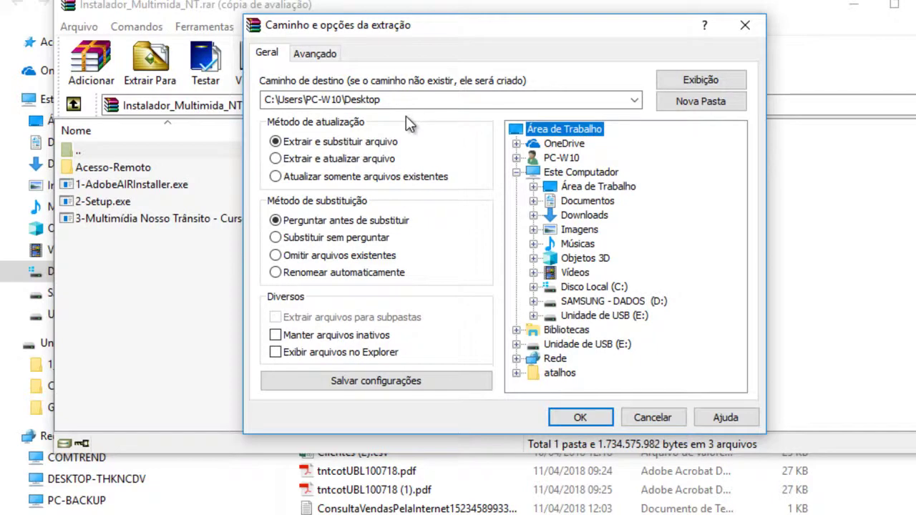
pyautogui.click(581, 418)
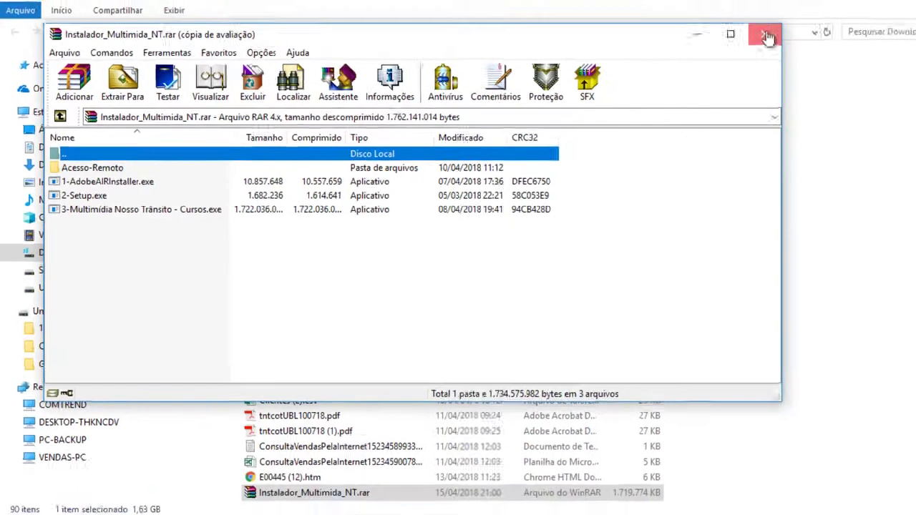
# Close WinRAR, the Downloads folder window and Chrome.
pyautogui.click(763, 35)
pyautogui.click(900, 10)
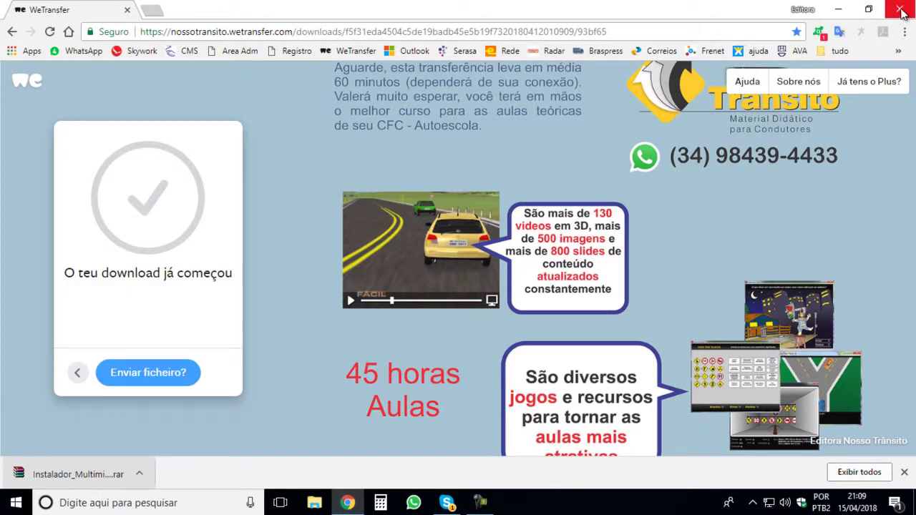
pyautogui.click(900, 10)
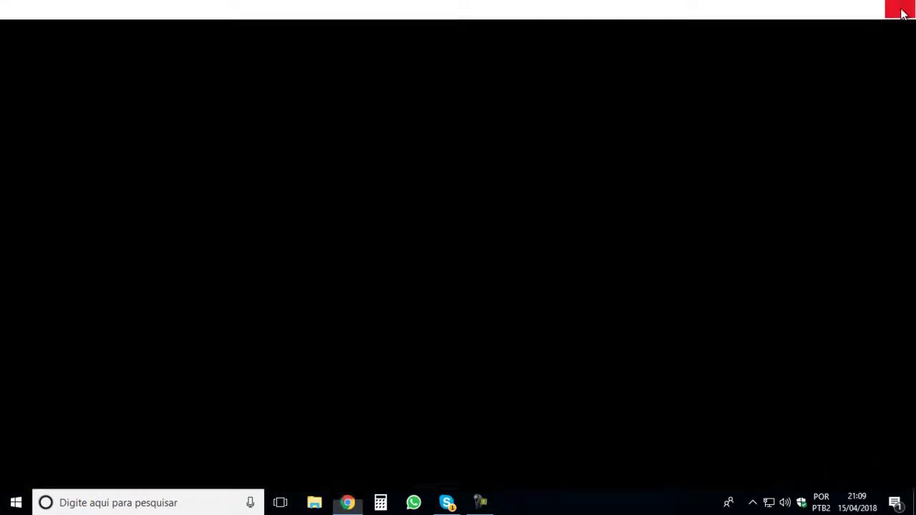
# Turn on Mostrar ícones da área de trabalho from the desktop's Exibir menu.
pyautogui.rightClick(295, 150)
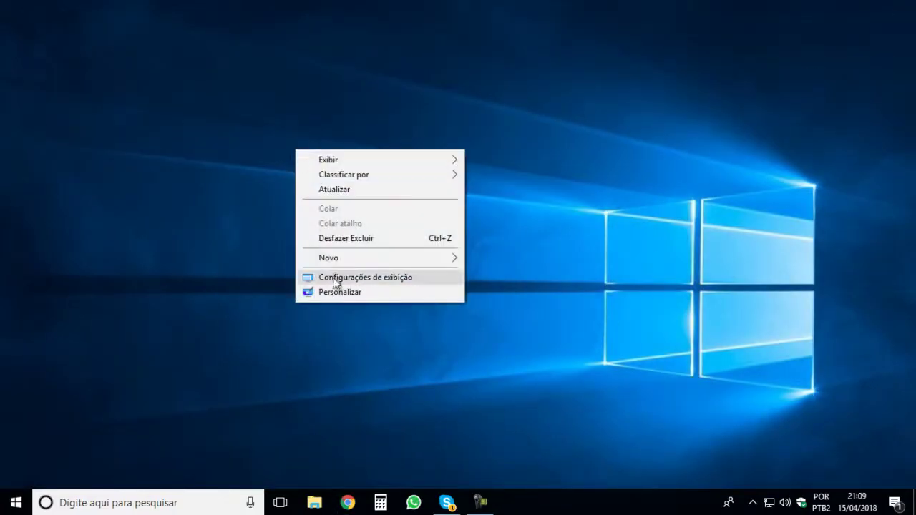
pyautogui.moveTo(343, 163)
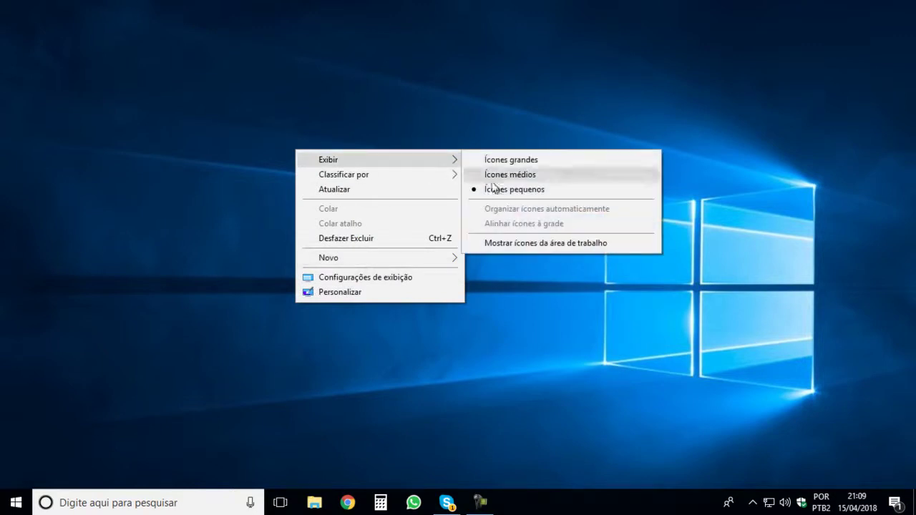
pyautogui.click(517, 245)
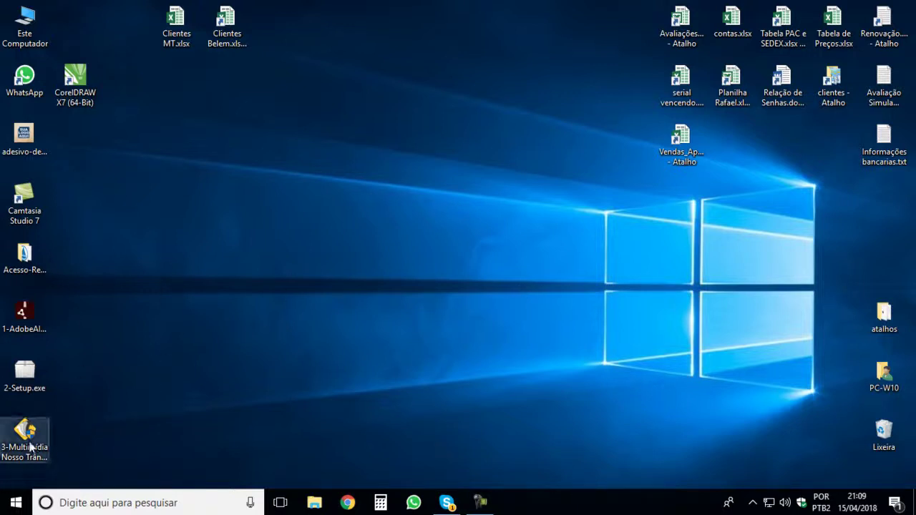
# Check the extracted 1-AdobeAIRInstaller.exe, 2-Setup.exe and 3-Multimídia Nosso Trânsito - Cursos.exe icons.
pyautogui.moveTo(30, 444)
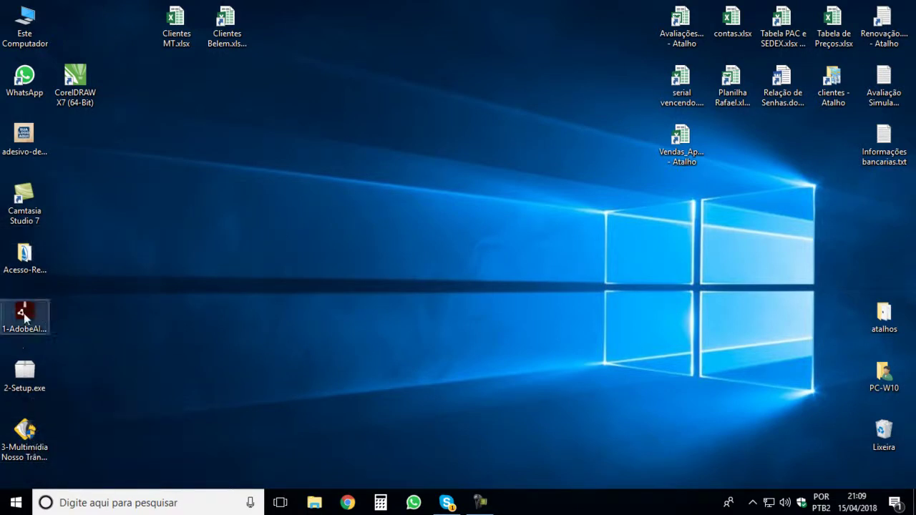
pyautogui.click(25, 318)
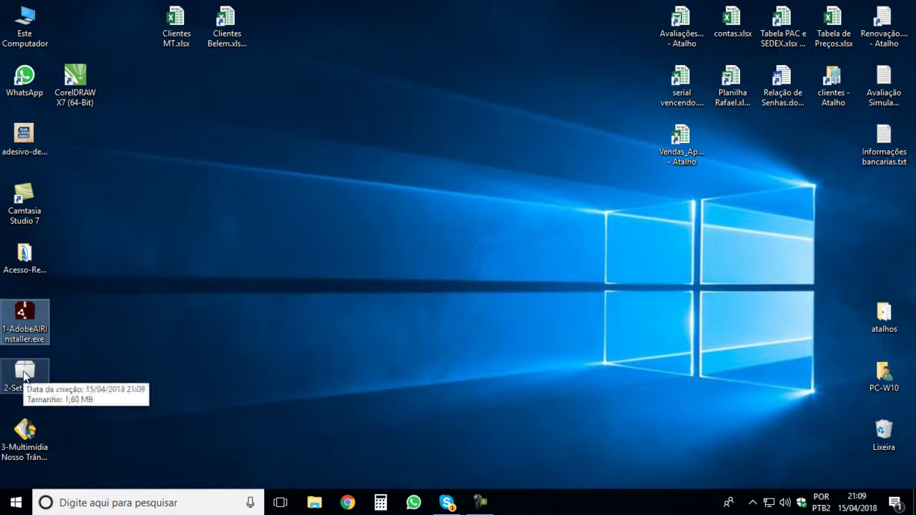
pyautogui.click(25, 375)
pyautogui.click(26, 434)
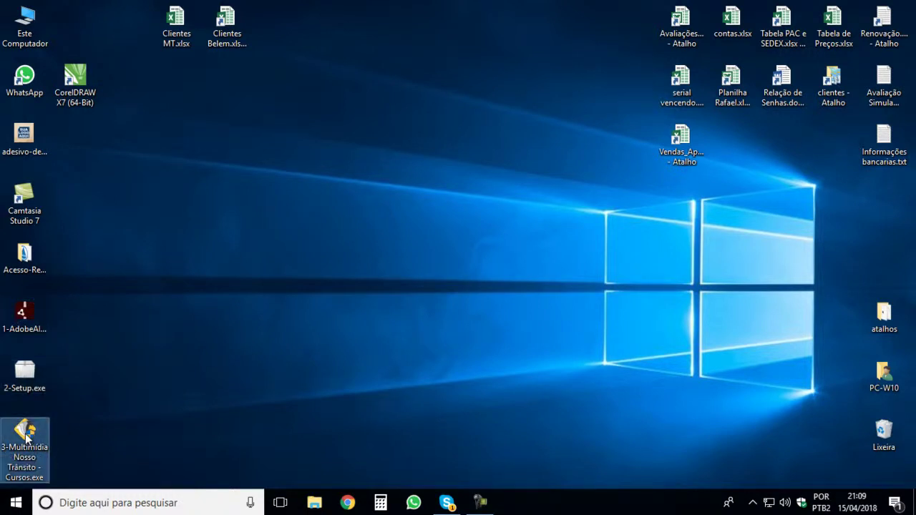
pyautogui.click(63, 360)
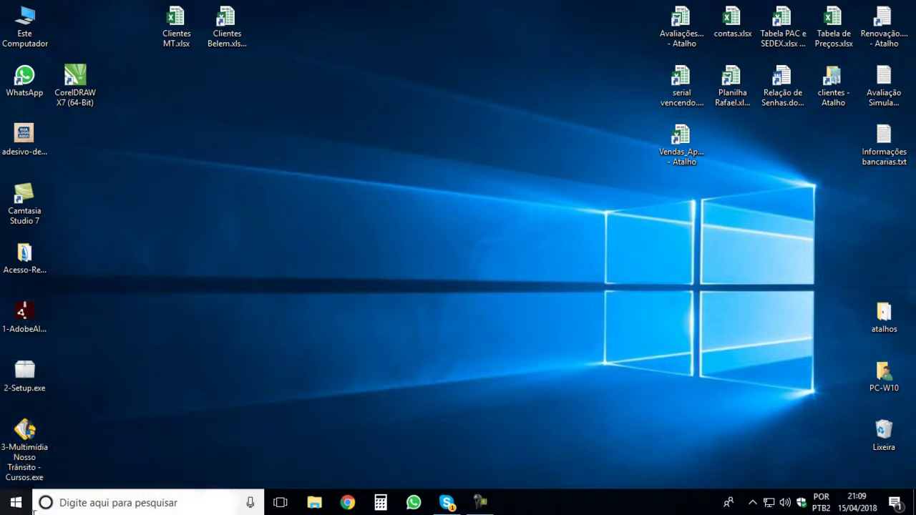
# Run 1-AdobeAIRInstaller.exe, accept the licence with Concordo and finish with Concluir.
pyautogui.click(24, 315)
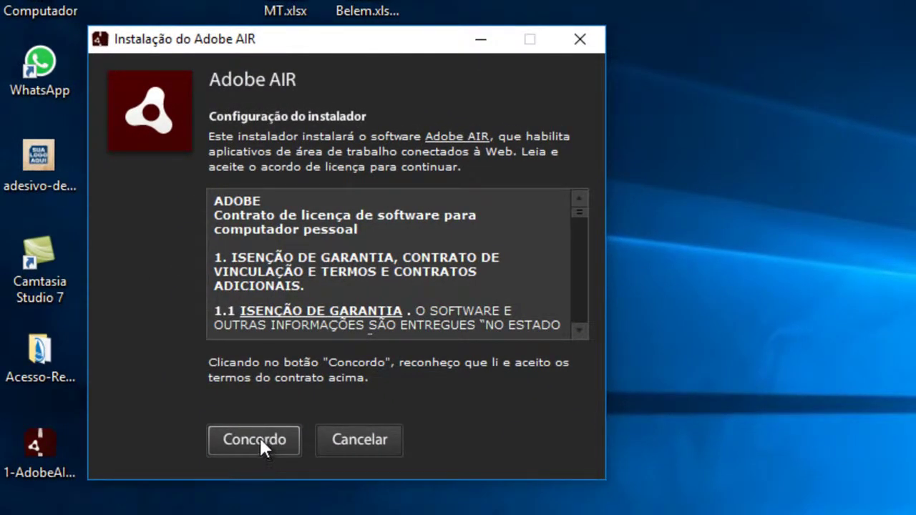
pyautogui.click(264, 438)
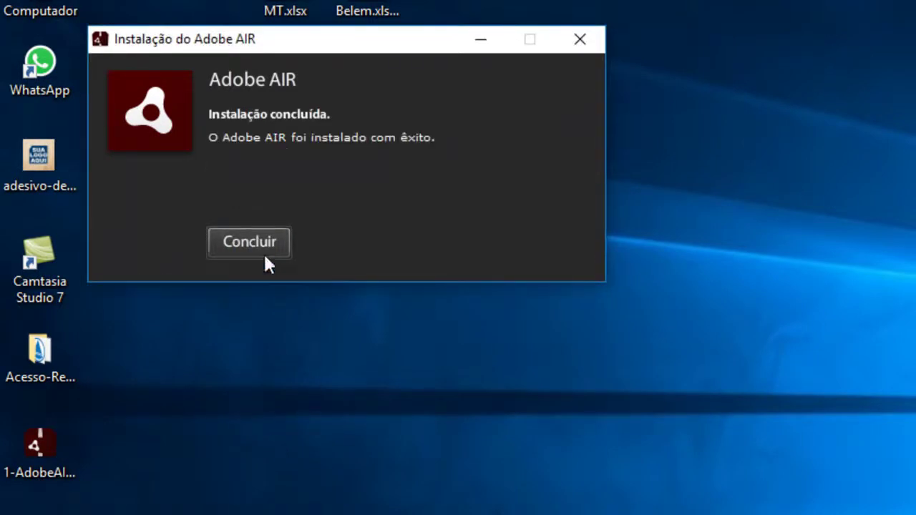
pyautogui.click(257, 237)
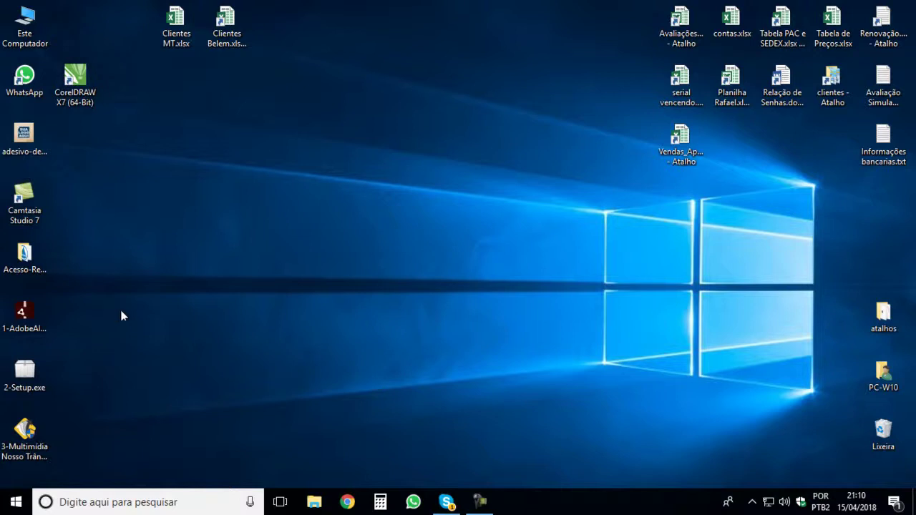
# Install Multimídia Nosso Trânsito 1.4.2 to C:\Program Files (x86)\Fácil Tecnologias, then close the launched app.
pyautogui.doubleClick(24, 378)
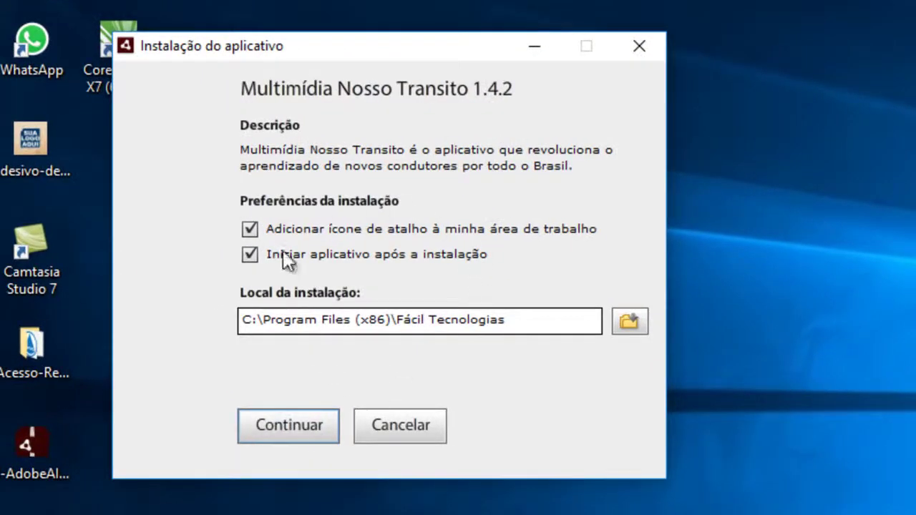
pyautogui.click(291, 427)
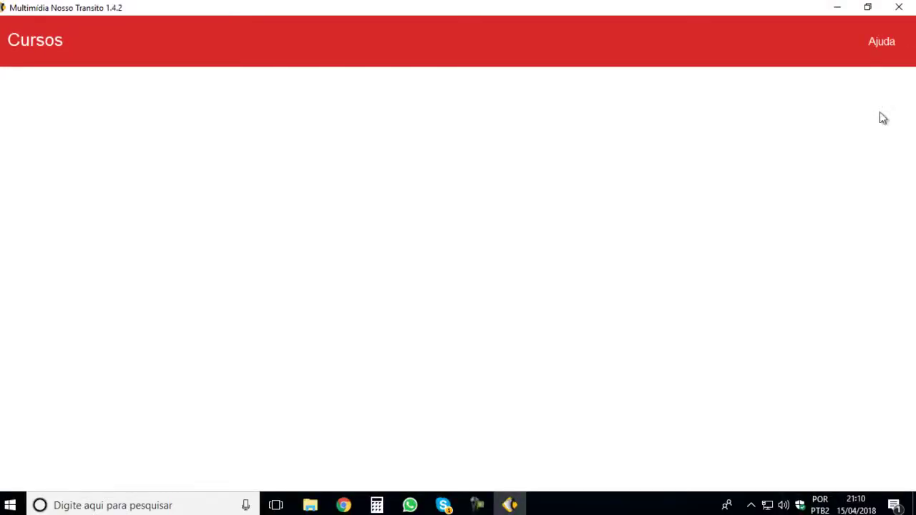
pyautogui.click(899, 9)
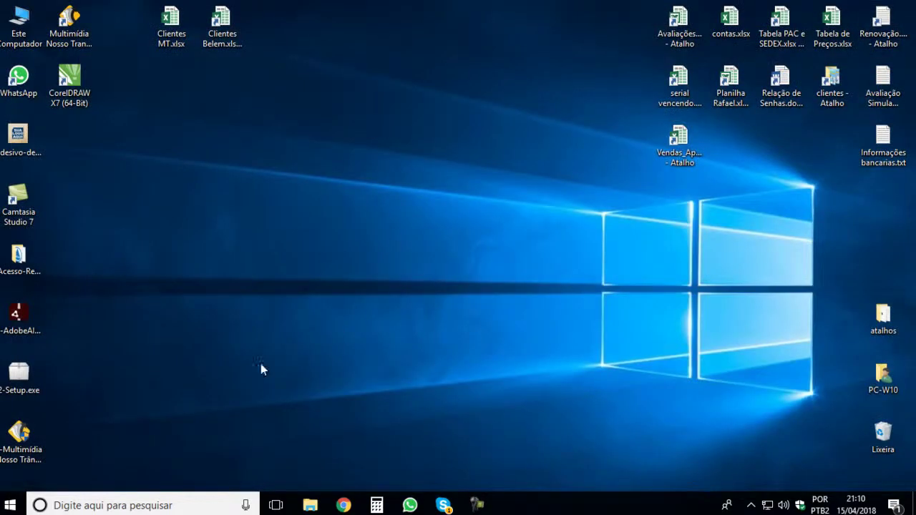
# Run 3-Multimídia Nosso Trânsito - Cursos.exe and extract the course files to c:\.
pyautogui.click(23, 439)
pyautogui.press('Return')
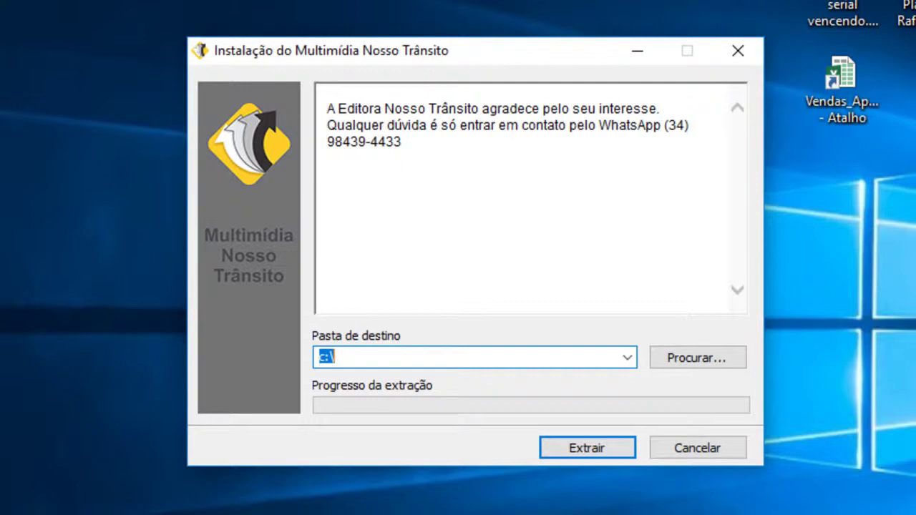
pyautogui.click(586, 448)
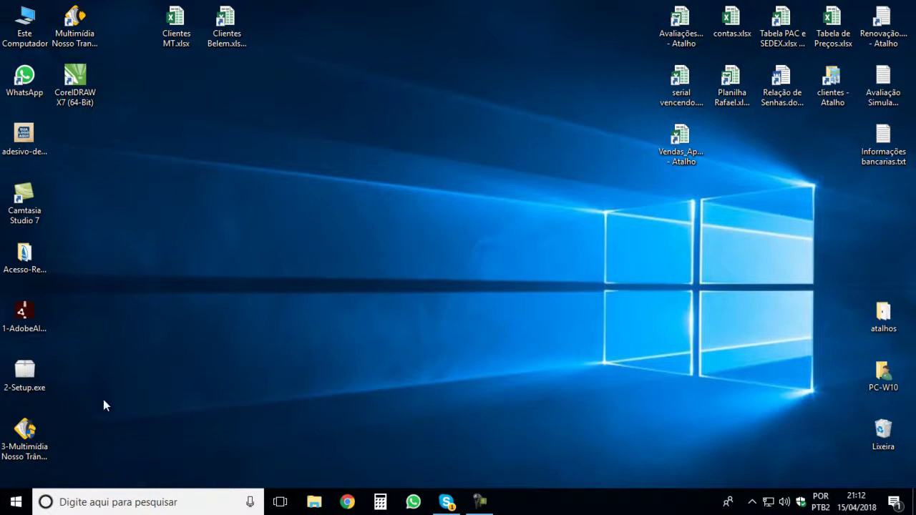
# Delete 1-AdobeAIRInstaller.exe, 2-Setup.exe and the Cursos extractor, keeping the Multimídia shortcut.
pyautogui.click(73, 56)
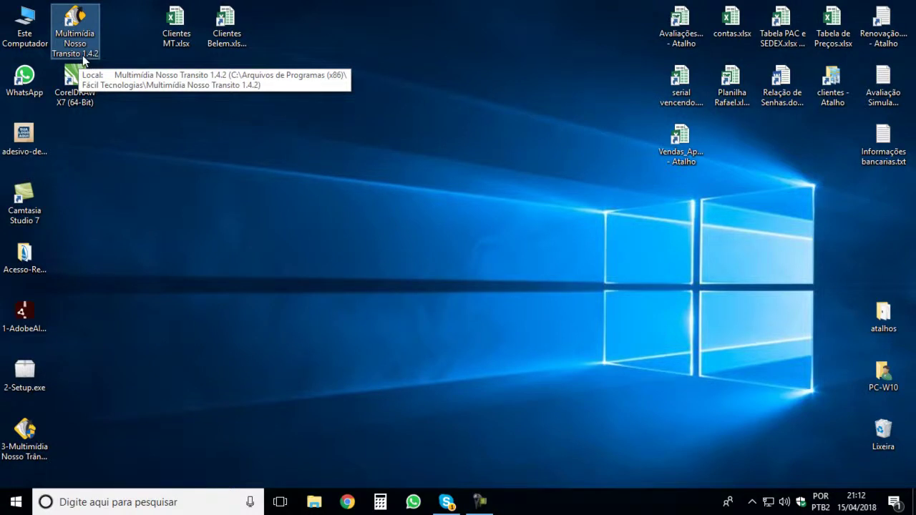
pyautogui.click(32, 315)
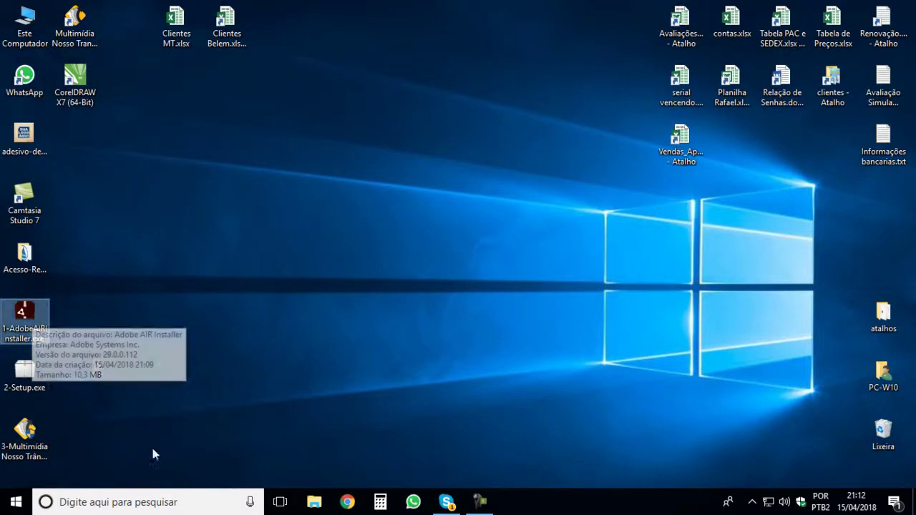
pyautogui.click(26, 374)
pyautogui.click(36, 431)
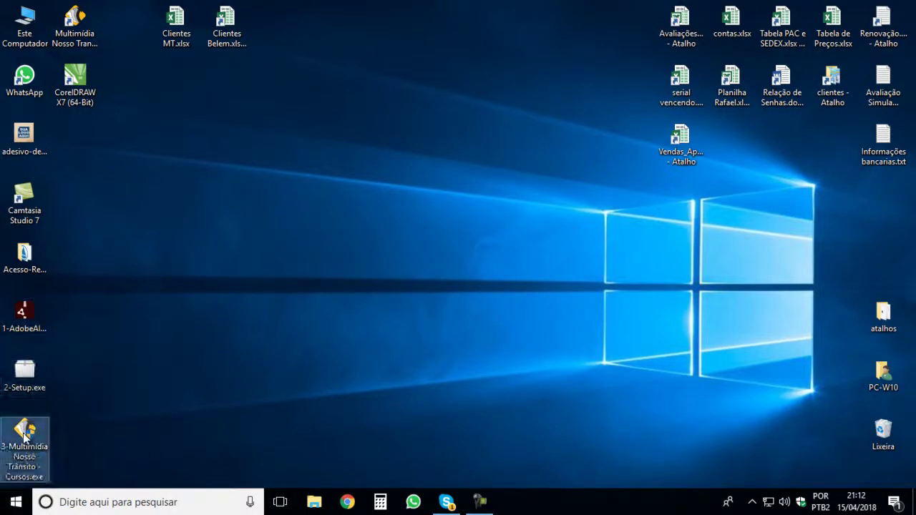
pyautogui.click(77, 27)
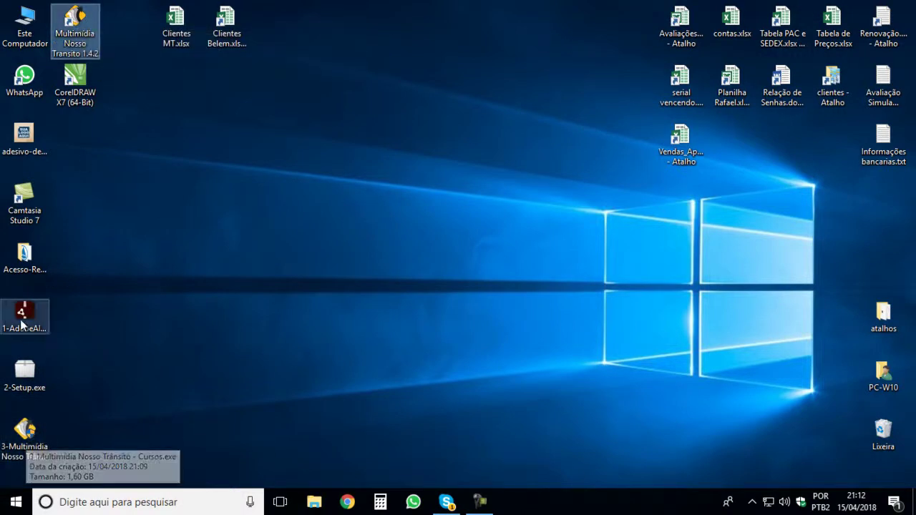
pyautogui.click(26, 322)
pyautogui.press('Delete')
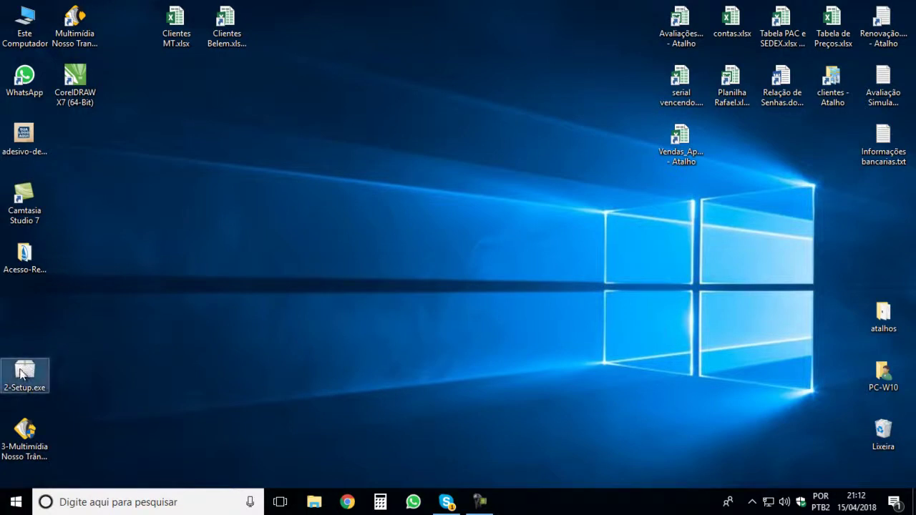
pyautogui.press('Delete')
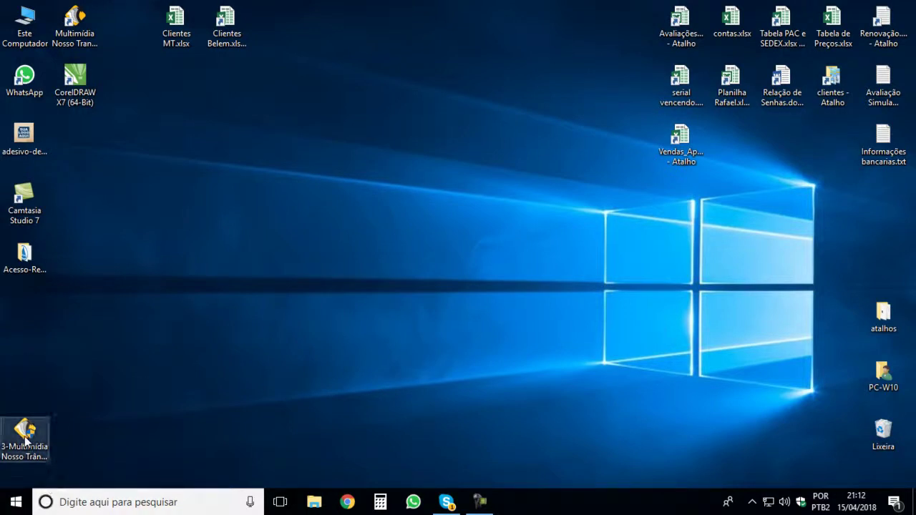
pyautogui.click(25, 440)
pyautogui.press('Delete')
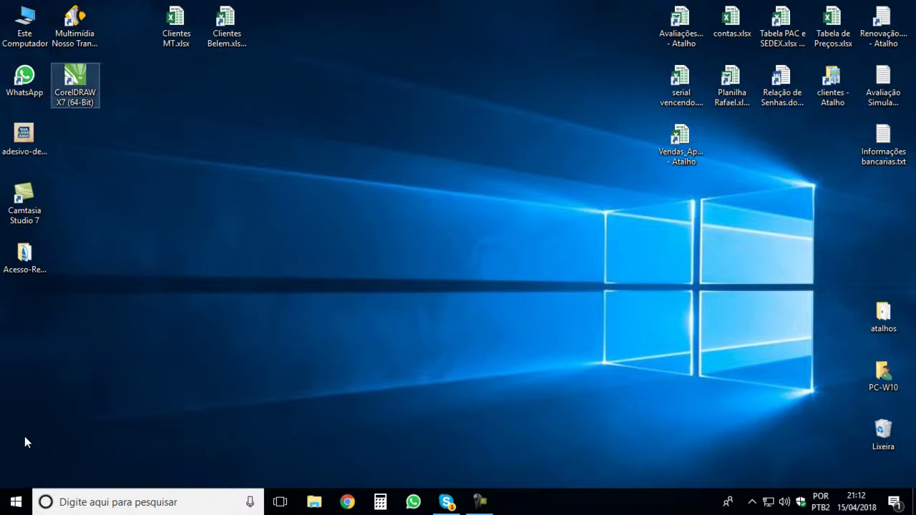
pyautogui.click(98, 342)
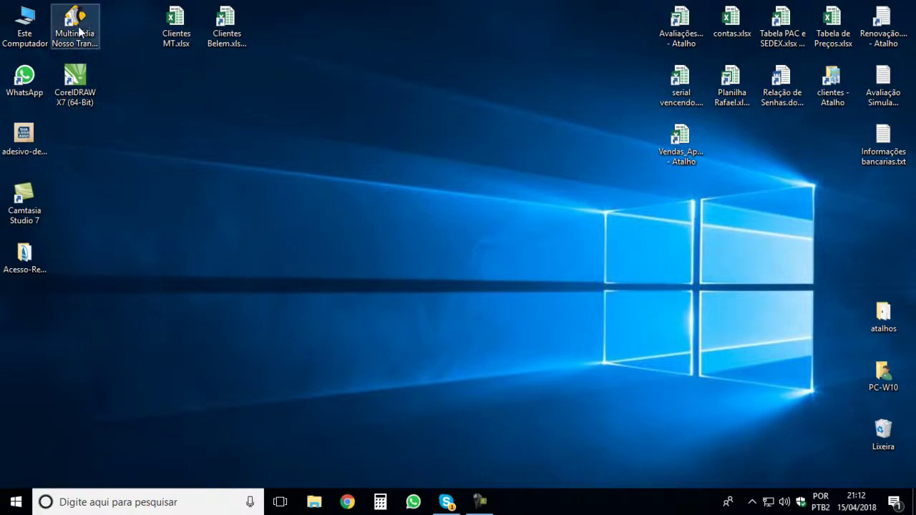
# Launch Multimídia Nosso Trânsito, open the course card and activate it with the serial number.
pyautogui.doubleClick(80, 32)
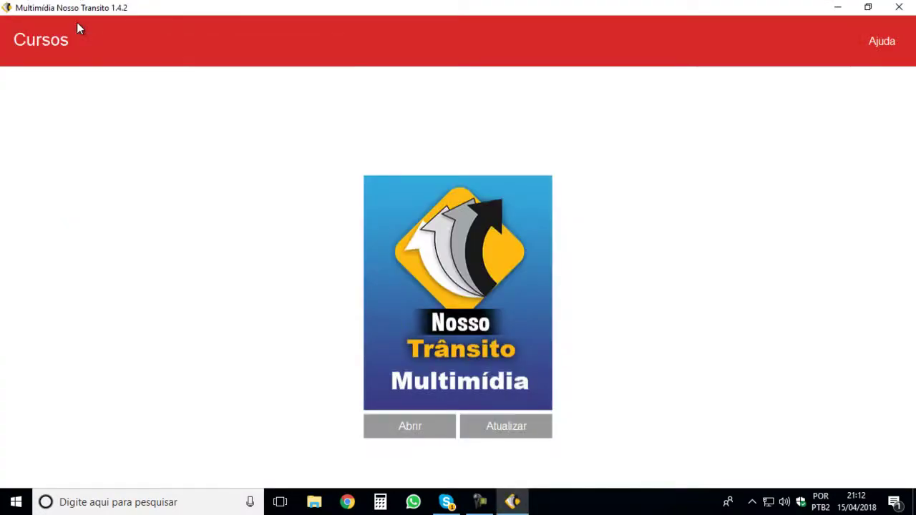
pyautogui.moveTo(519, 231)
pyautogui.click(412, 428)
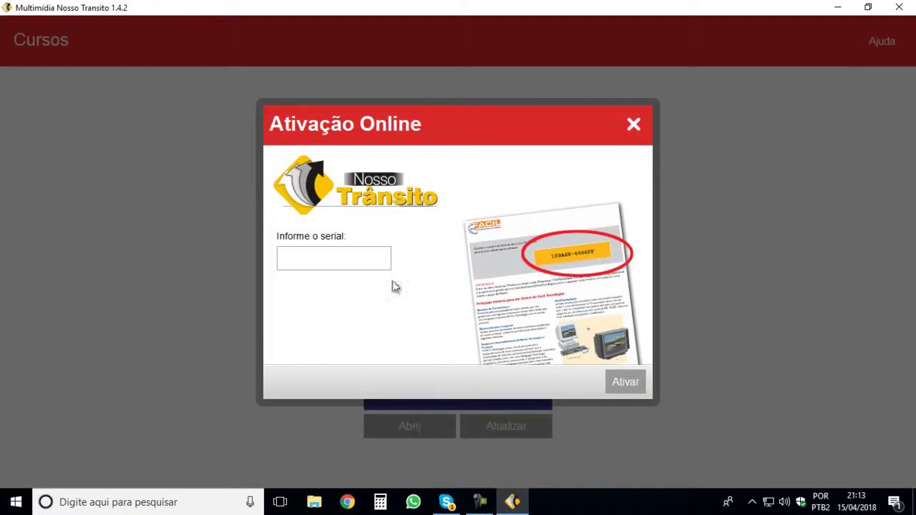
pyautogui.click(342, 257)
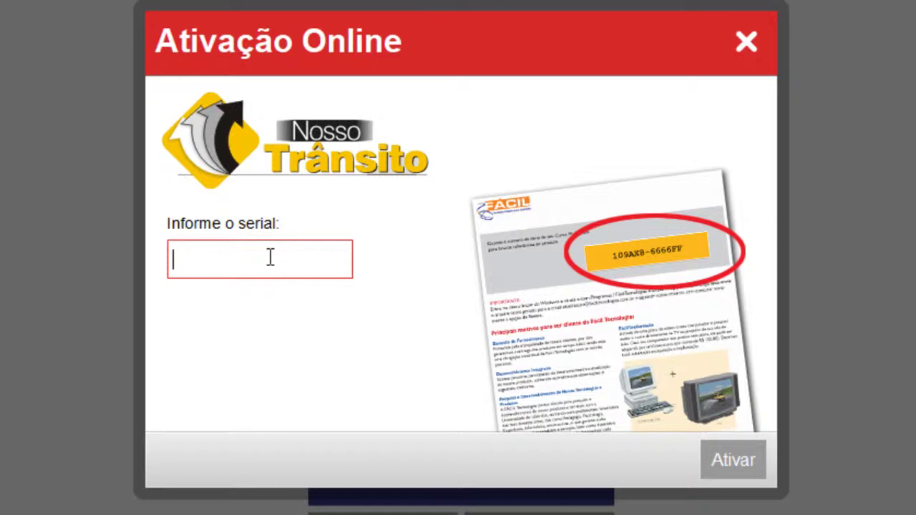
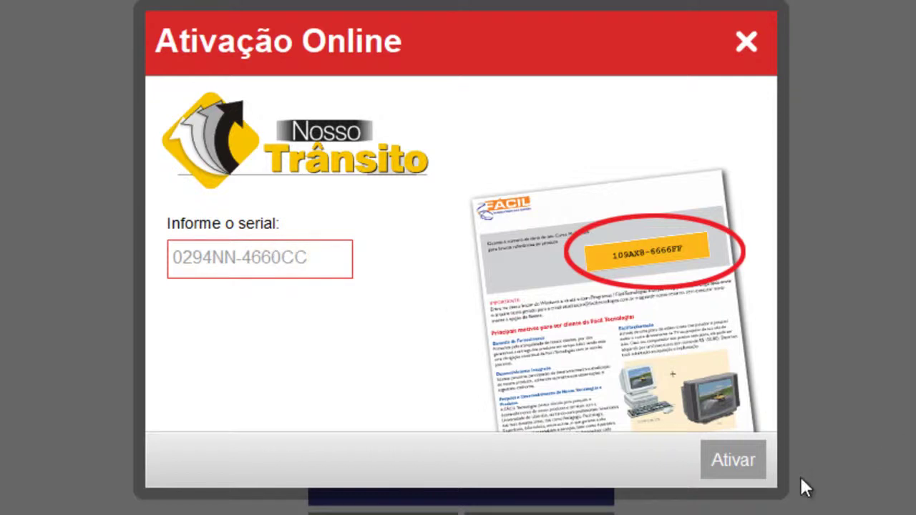
pyautogui.click(737, 466)
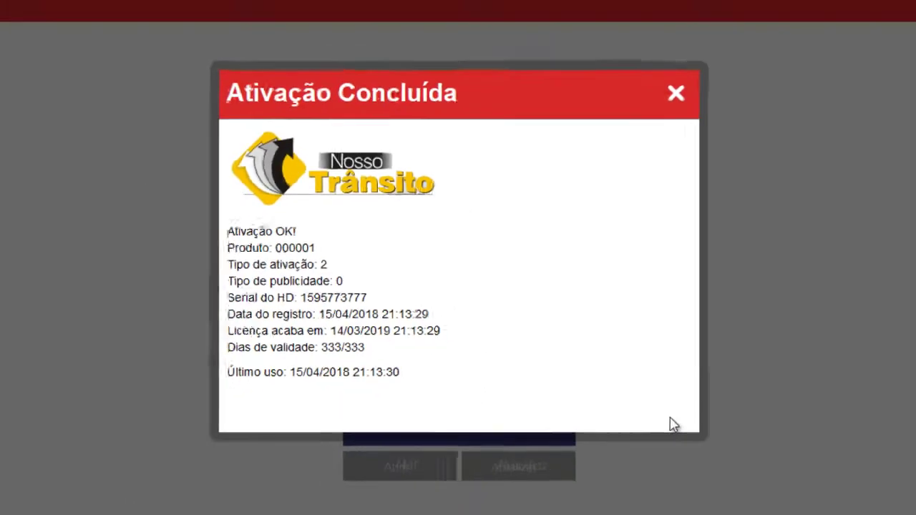